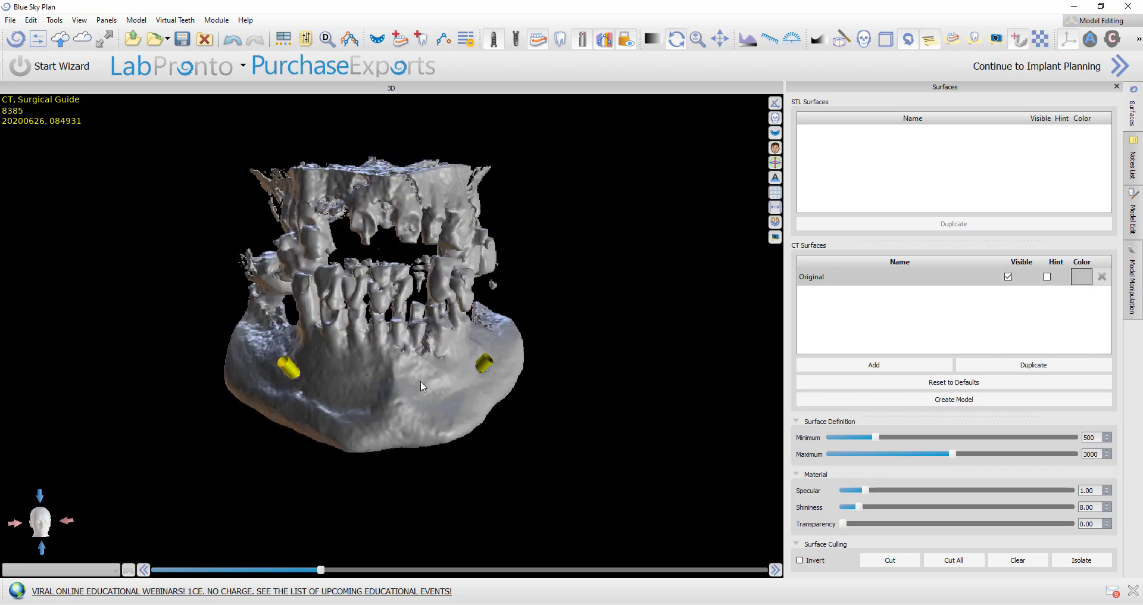
# Cut away the upper jaw and teeth, then isolate the lower jaw to drop floating fragments.
pyautogui.scroll(1, 410, 411)
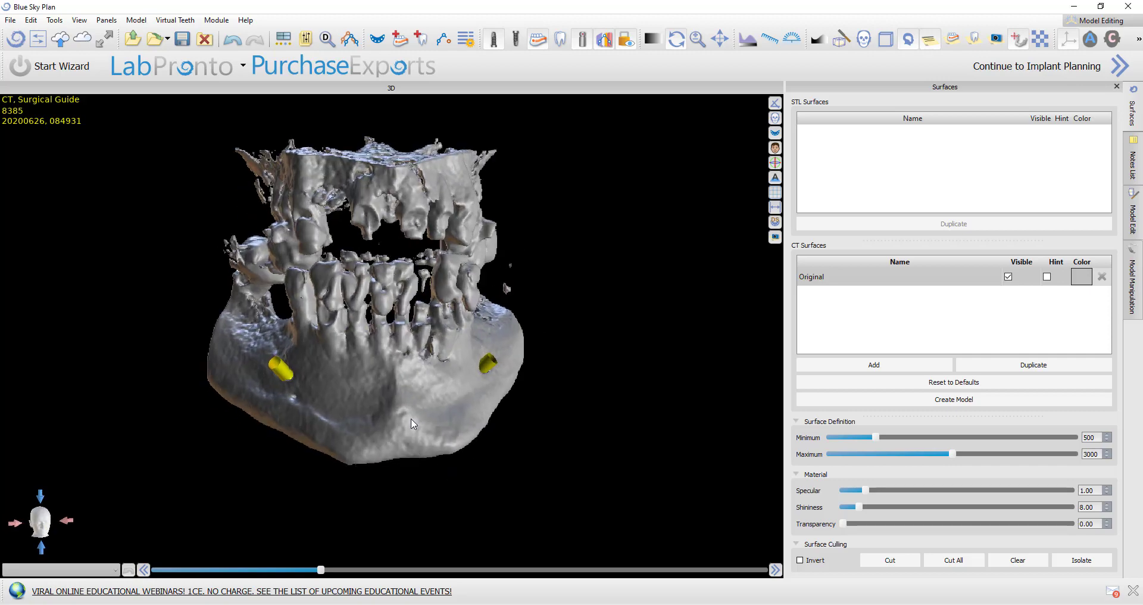
pyautogui.scroll(2, 411, 416)
pyautogui.scroll(1, 409, 424)
pyautogui.scroll(-2, 409, 428)
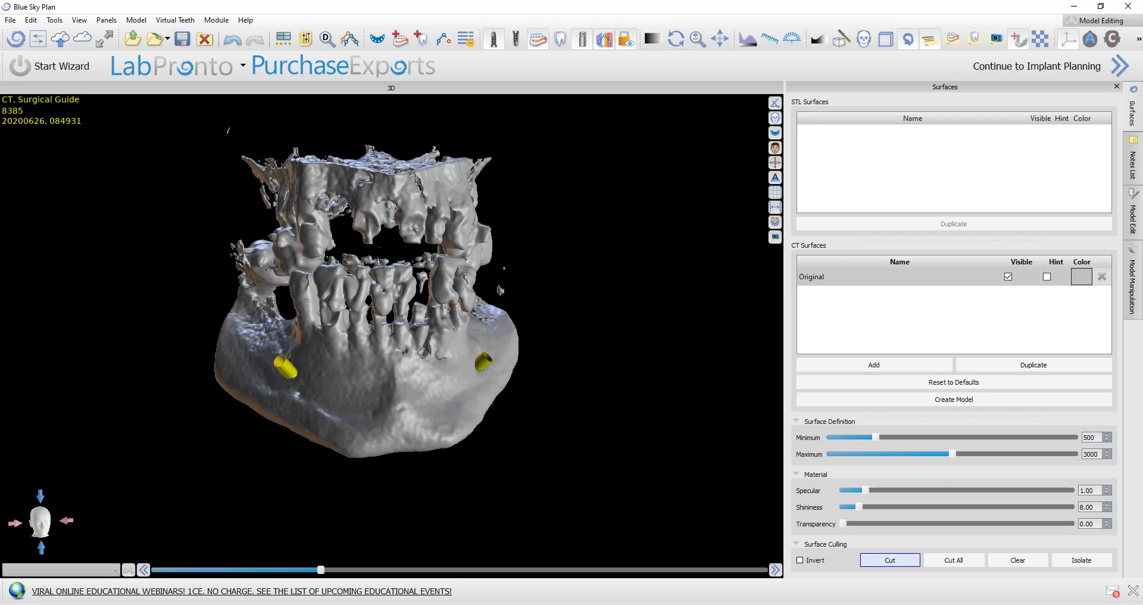
pyautogui.moveTo(241, 208)
pyautogui.mouseDown()
pyautogui.moveTo(420, 347)
pyautogui.moveTo(510, 244)
pyautogui.moveTo(494, 142)
pyautogui.mouseUp()
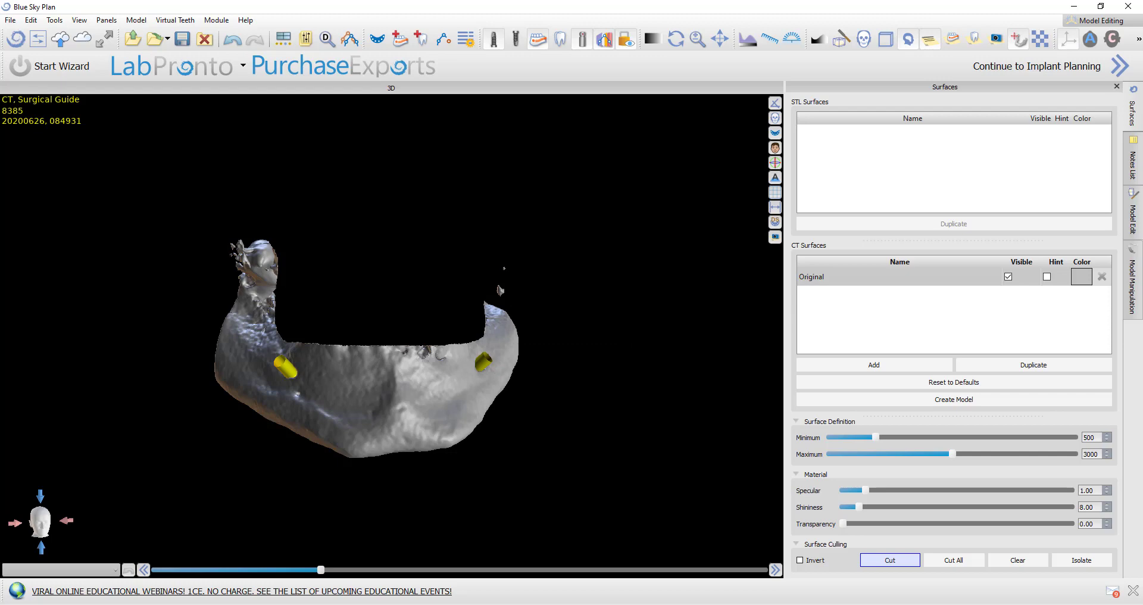
pyautogui.moveTo(358, 381)
pyautogui.mouseDown()
pyautogui.moveTo(292, 447)
pyautogui.moveTo(520, 424)
pyautogui.moveTo(225, 365)
pyautogui.moveTo(480, 502)
pyautogui.moveTo(396, 348)
pyautogui.moveTo(417, 345)
pyautogui.mouseUp()
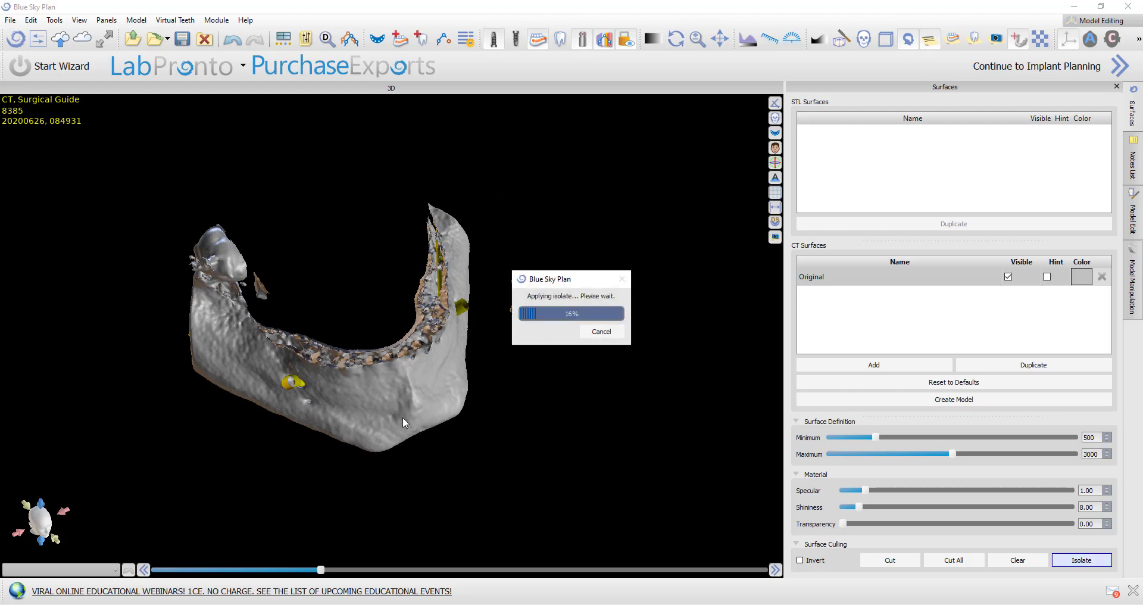
pyautogui.moveTo(400, 416)
pyautogui.mouseDown()
pyautogui.moveTo(350, 489)
pyautogui.moveTo(388, 528)
pyautogui.moveTo(485, 383)
pyautogui.moveTo(383, 472)
pyautogui.moveTo(381, 518)
pyautogui.mouseUp()
# Build a Density Surface Model from the Original CT surface and bring up its Model Edit tools.
pyautogui.click(952, 282)
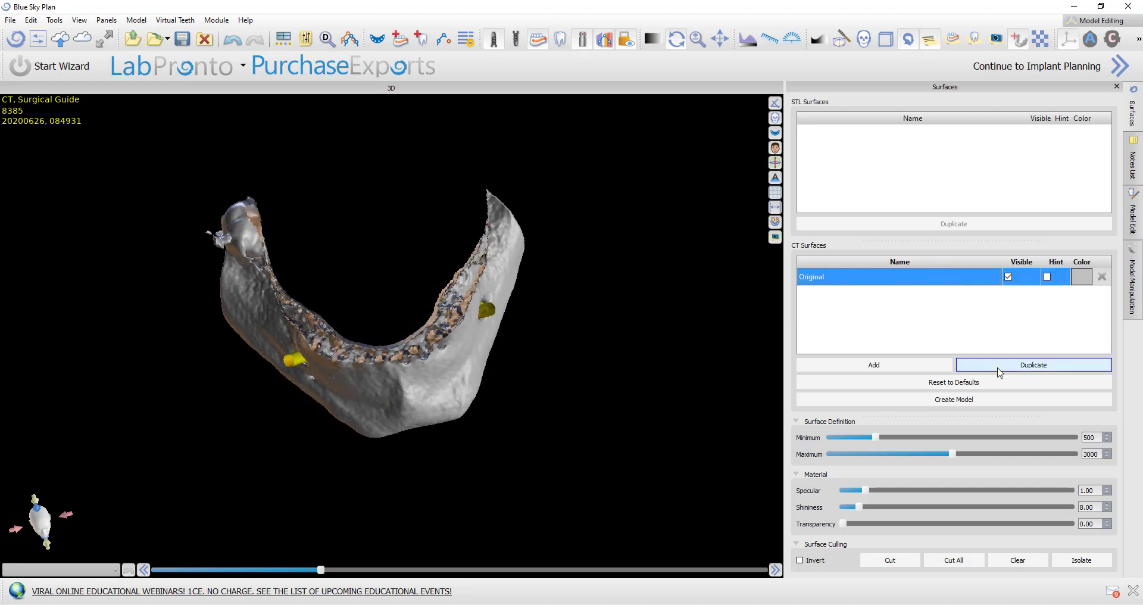
pyautogui.click(963, 400)
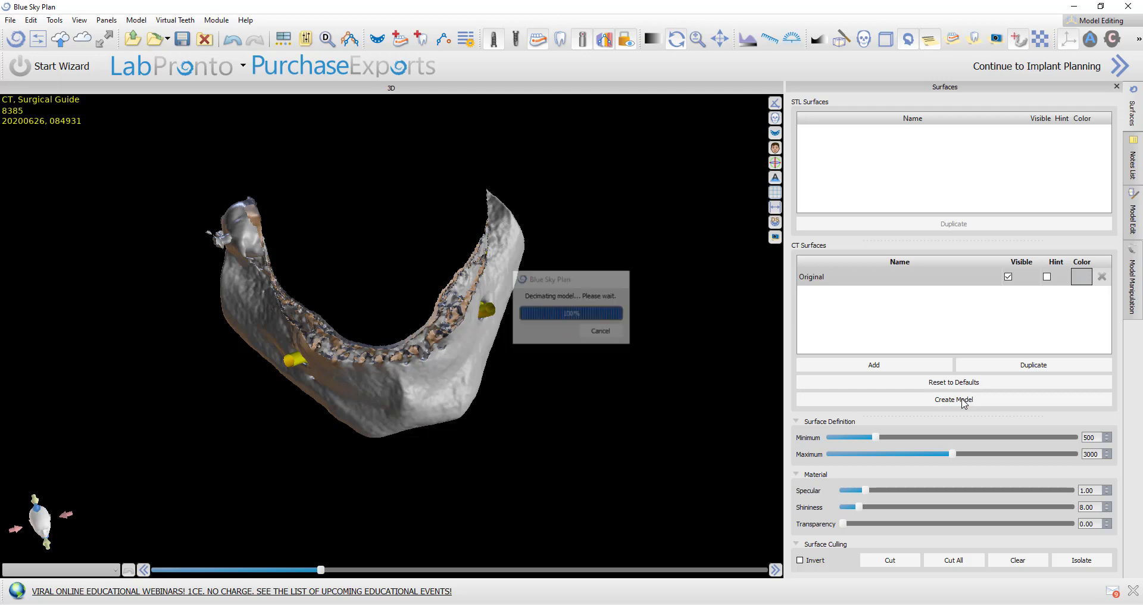
pyautogui.moveTo(369, 334); pyautogui.dragTo(381, 286)
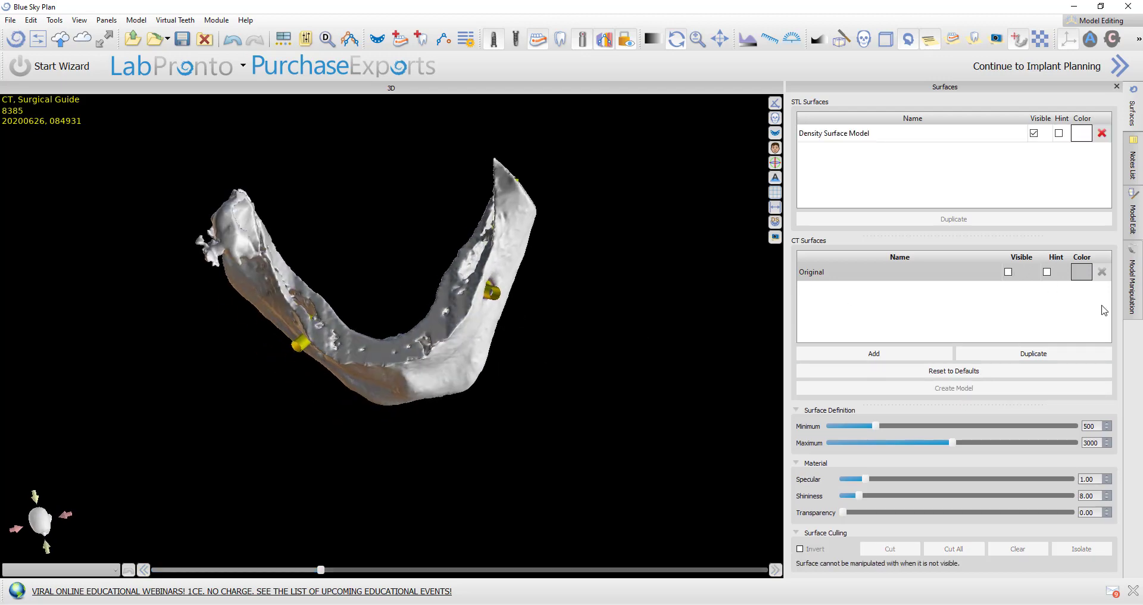
pyautogui.click(1134, 300)
pyautogui.click(1133, 223)
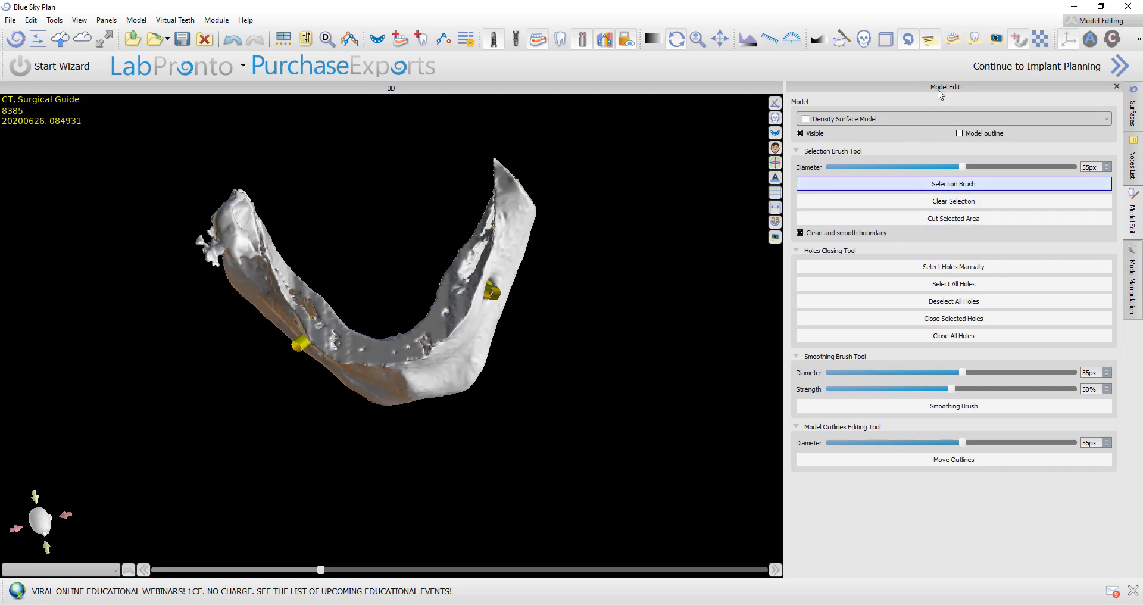
# Paint a selection along the mandible's cut ridge.
pyautogui.moveTo(395, 317); pyautogui.dragTo(411, 387)
pyautogui.scroll(3, 410, 387)
pyautogui.scroll(3, 411, 388)
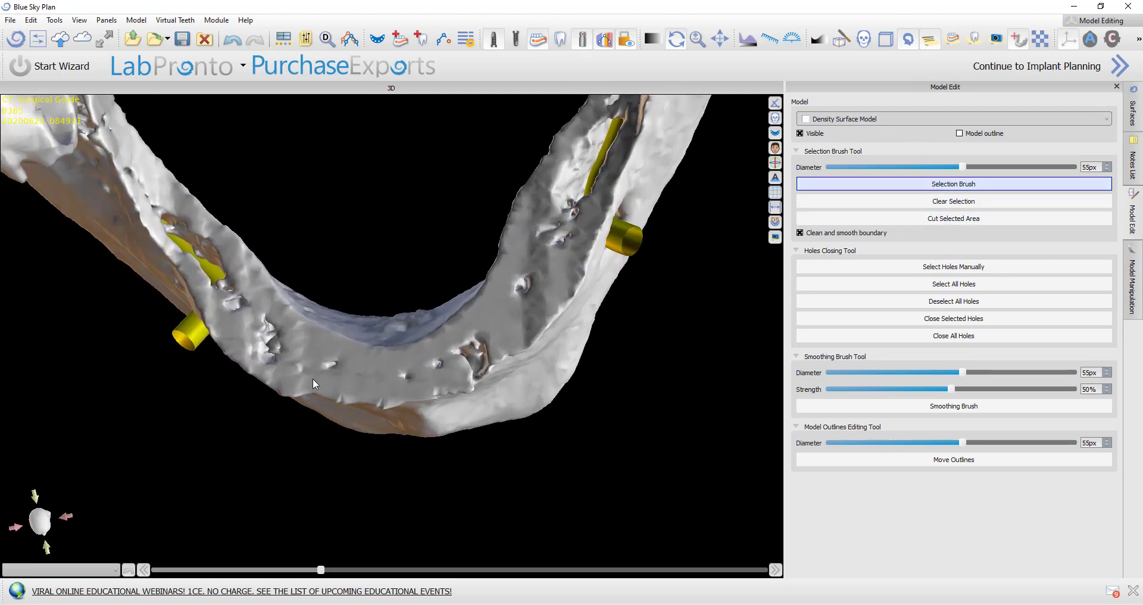
pyautogui.click(269, 349)
pyautogui.moveTo(269, 349)
pyautogui.mouseDown()
pyautogui.moveTo(265, 330)
pyautogui.moveTo(280, 360)
pyautogui.moveTo(459, 365)
pyautogui.moveTo(484, 340)
pyautogui.moveTo(415, 362)
pyautogui.moveTo(493, 339)
pyautogui.moveTo(570, 231)
pyautogui.moveTo(558, 214)
pyautogui.moveTo(541, 236)
pyautogui.moveTo(566, 224)
pyautogui.moveTo(562, 251)
pyautogui.mouseUp()
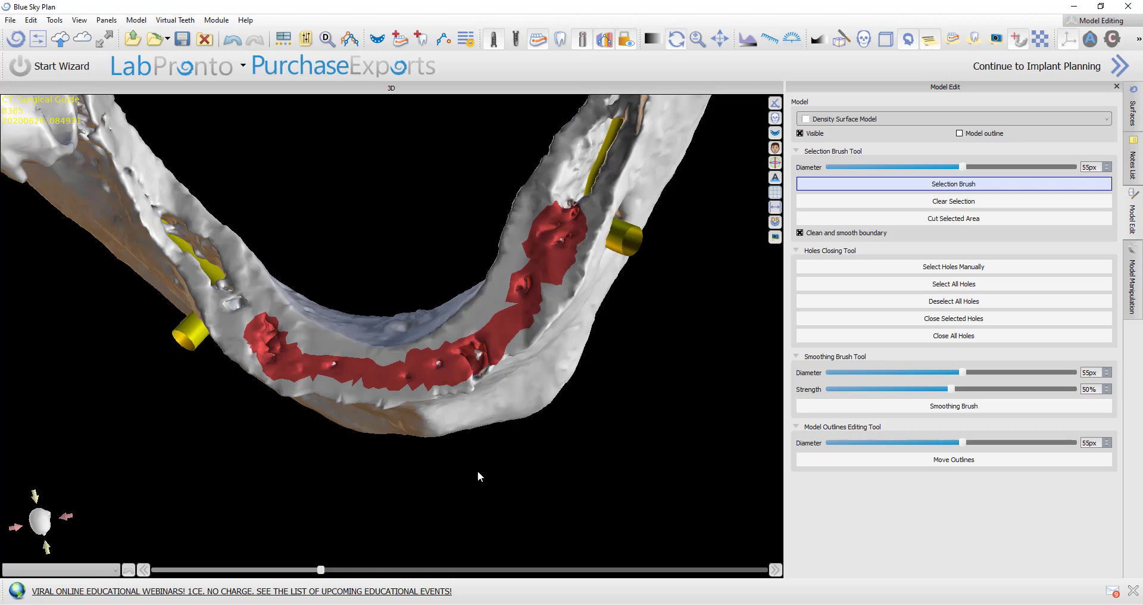
# Extend the selection over the left and right canal areas near the implants.
pyautogui.moveTo(478, 475)
pyautogui.mouseDown()
pyautogui.moveTo(437, 334)
pyautogui.moveTo(462, 369)
pyautogui.mouseUp()
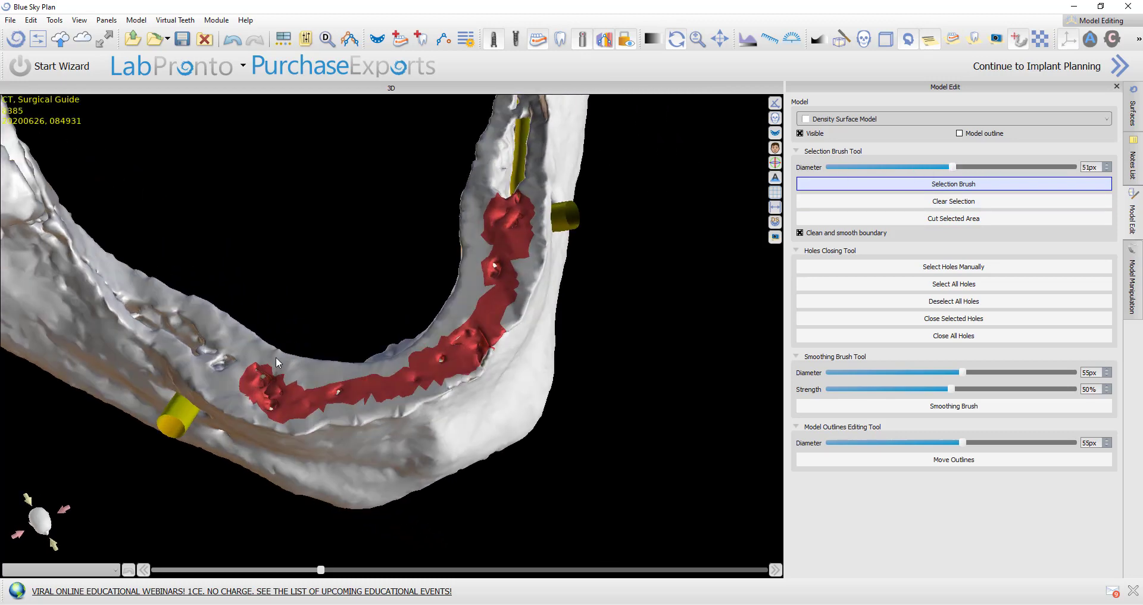
pyautogui.moveTo(198, 314)
pyautogui.mouseDown()
pyautogui.moveTo(307, 403)
pyautogui.moveTo(205, 350)
pyautogui.mouseUp()
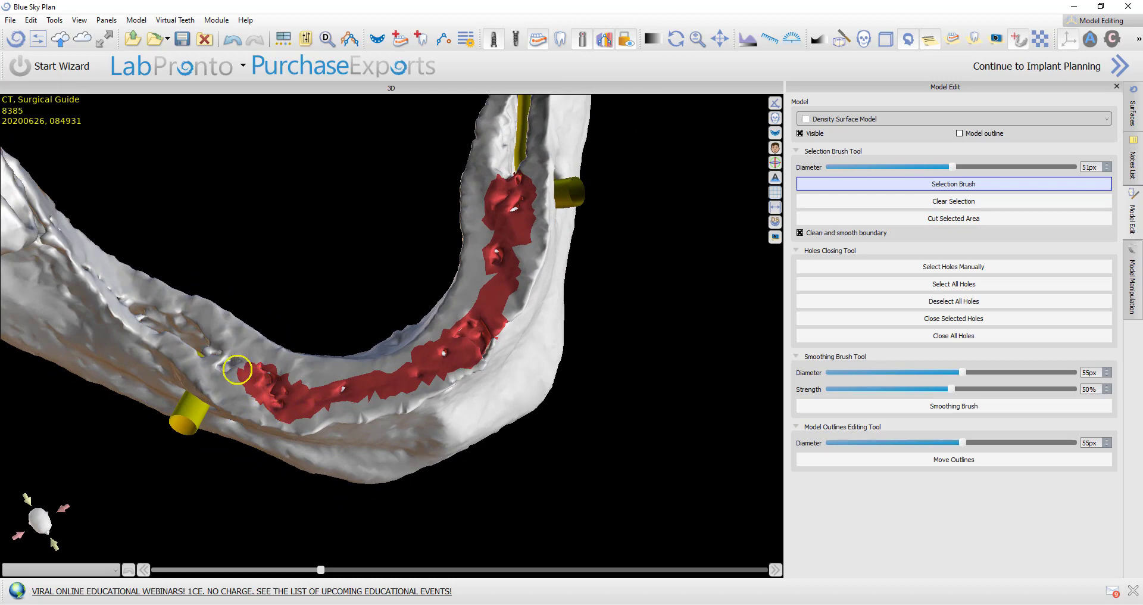
pyautogui.moveTo(250, 275)
pyautogui.mouseDown()
pyautogui.moveTo(109, 301)
pyautogui.moveTo(228, 358)
pyautogui.moveTo(177, 320)
pyautogui.moveTo(136, 312)
pyautogui.mouseUp()
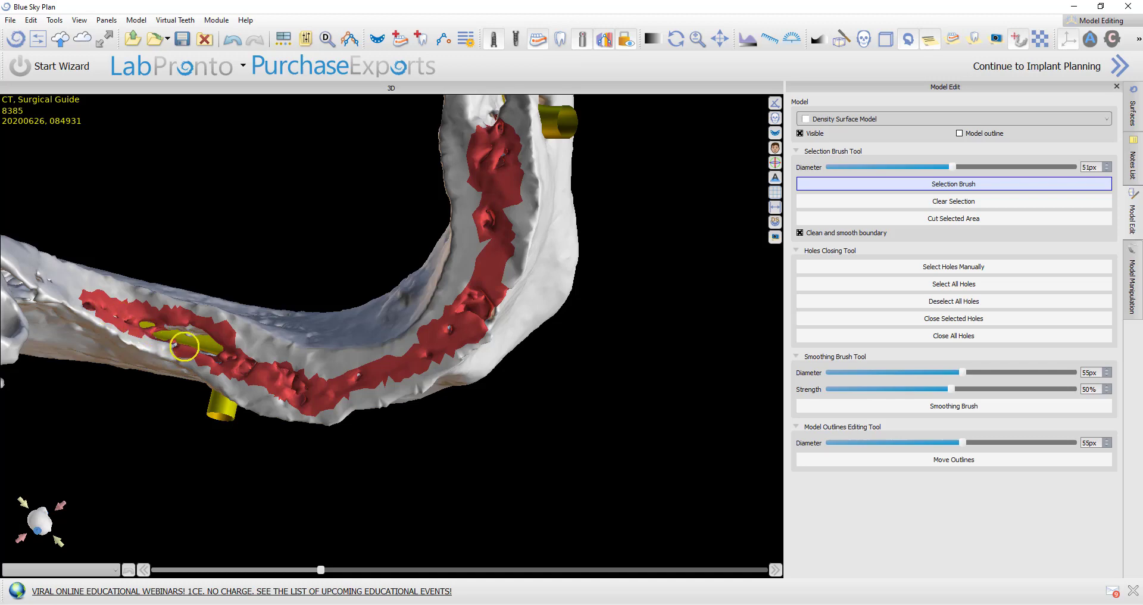
pyautogui.moveTo(184, 346); pyautogui.dragTo(176, 343)
pyautogui.moveTo(181, 346)
pyautogui.mouseDown(button='right')
pyautogui.moveTo(327, 470)
pyautogui.moveTo(515, 286)
pyautogui.mouseUp(button='right')
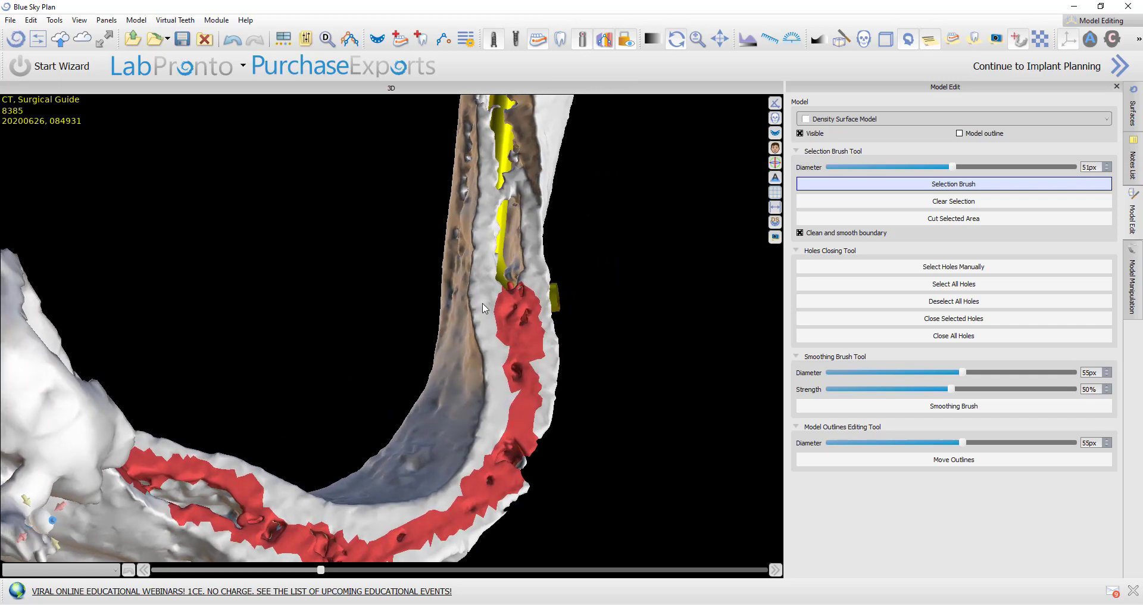
pyautogui.moveTo(520, 258)
pyautogui.mouseDown()
pyautogui.moveTo(522, 275)
pyautogui.moveTo(518, 194)
pyautogui.moveTo(498, 300)
pyautogui.mouseUp()
pyautogui.moveTo(497, 300)
pyautogui.mouseDown(button='right')
pyautogui.moveTo(498, 453)
pyautogui.moveTo(434, 472)
pyautogui.moveTo(397, 465)
pyautogui.moveTo(408, 429)
pyautogui.mouseUp(button='right')
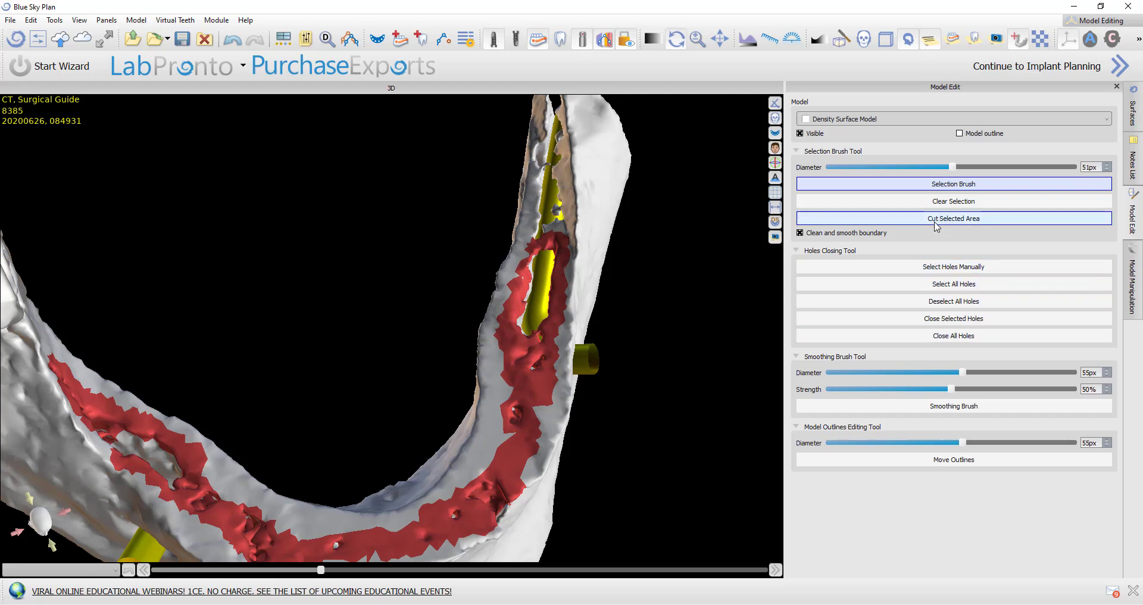
# Cut the painted ridge band from the model and close the large resulting hole.
pyautogui.click(935, 220)
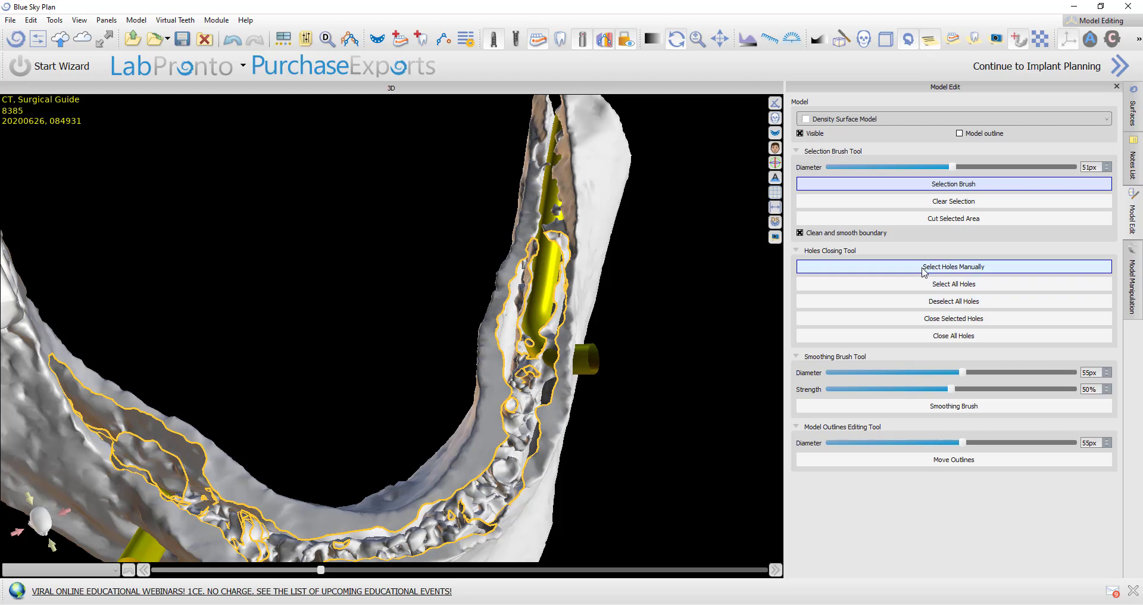
pyautogui.click(925, 269)
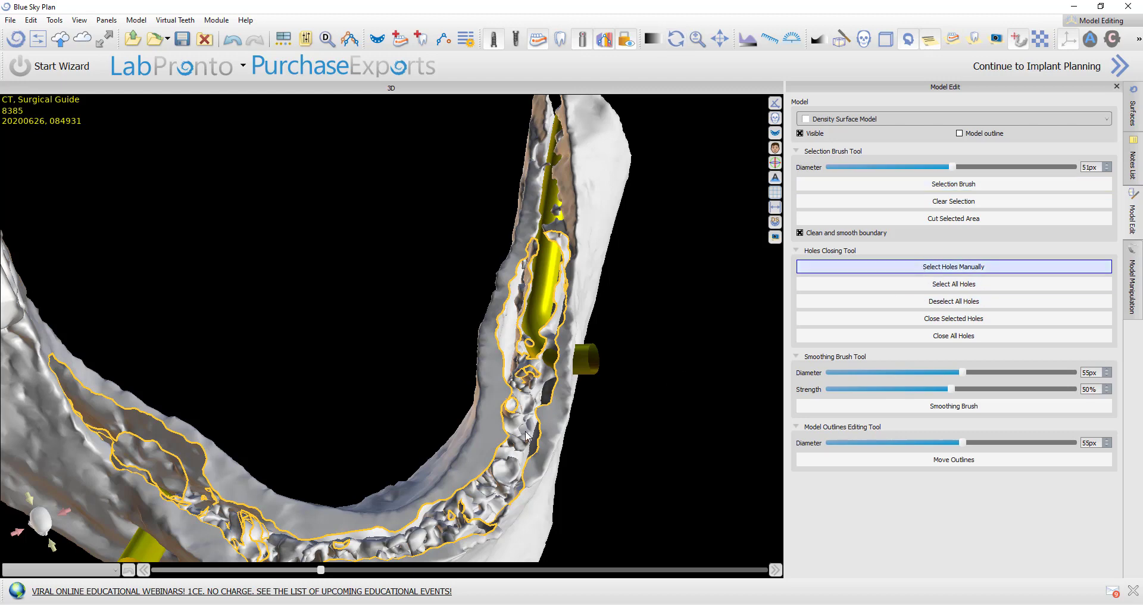
pyautogui.click(415, 525)
pyautogui.moveTo(415, 525); pyautogui.dragTo(581, 416)
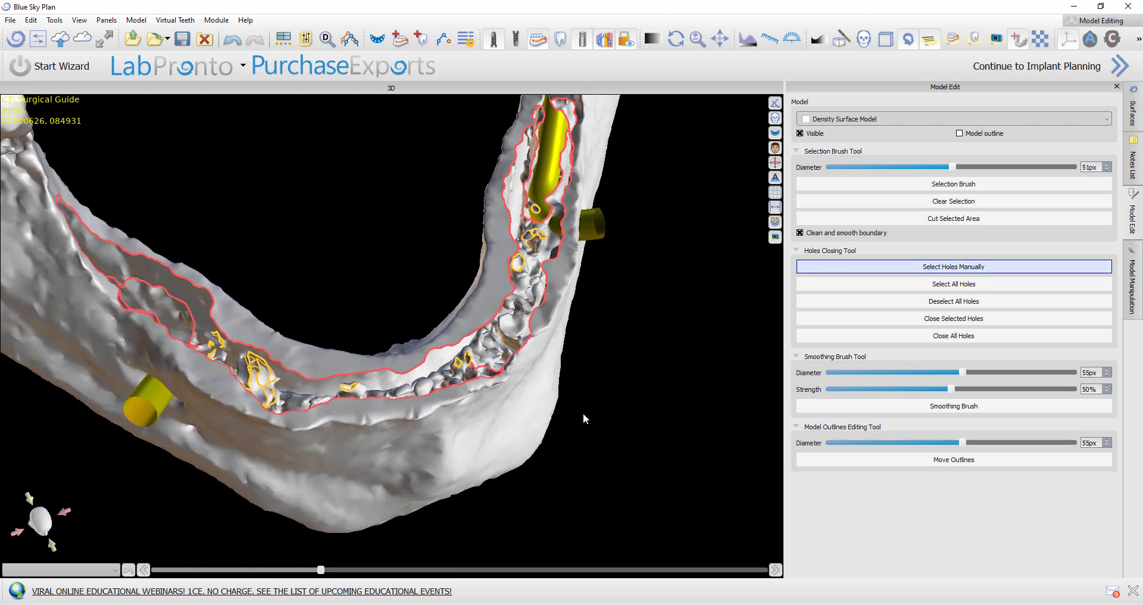
pyautogui.moveTo(330, 296); pyautogui.dragTo(350, 283)
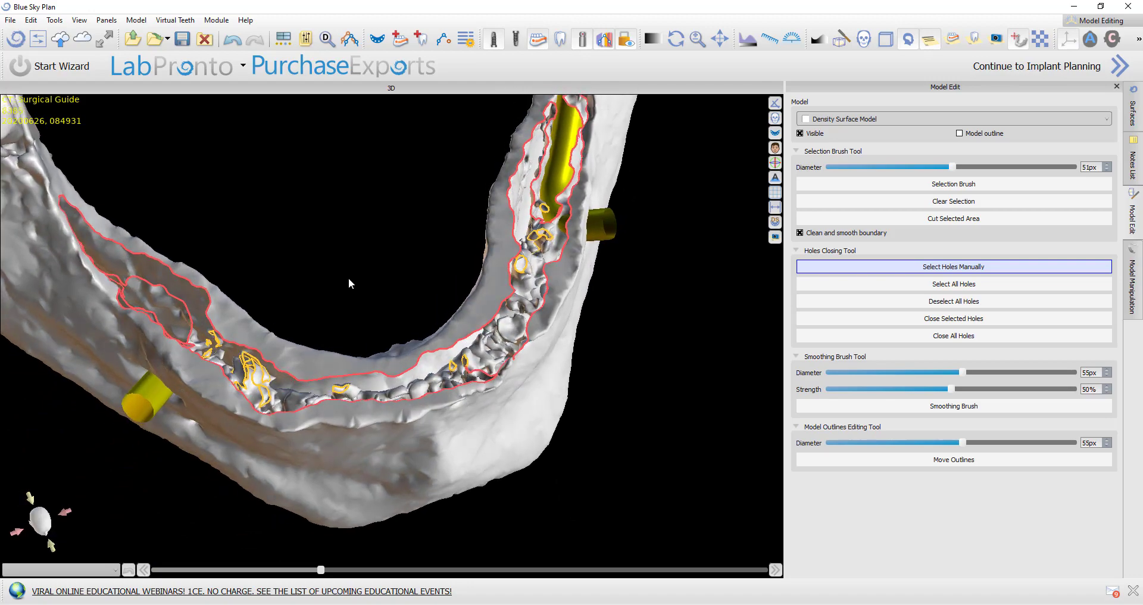
pyautogui.click(946, 324)
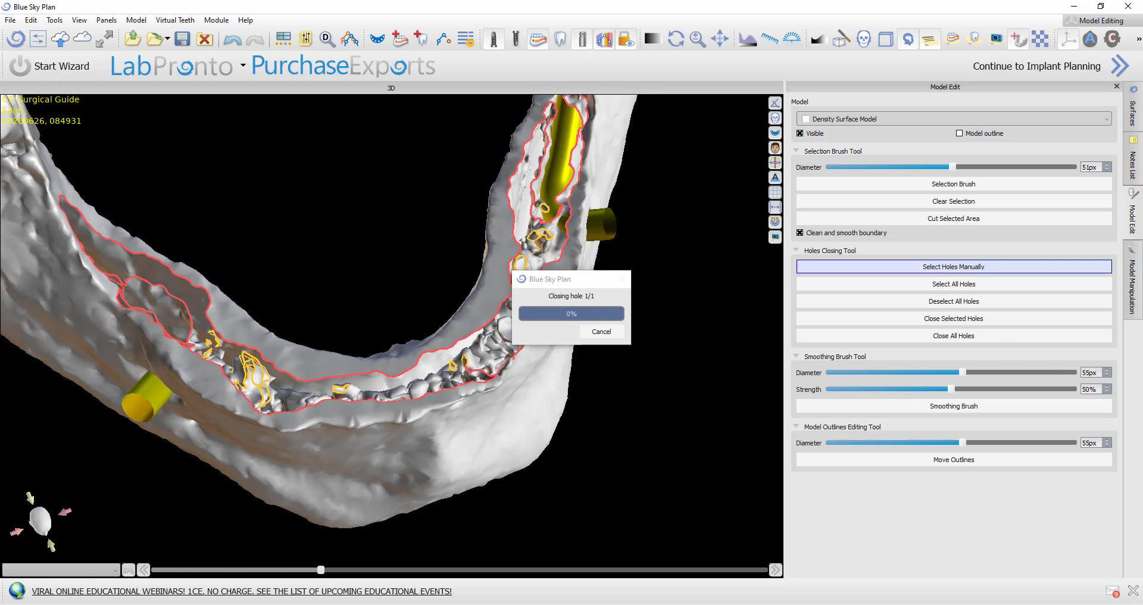
pyautogui.moveTo(450, 339)
pyautogui.mouseDown()
pyautogui.moveTo(387, 485)
pyautogui.moveTo(311, 502)
pyautogui.moveTo(449, 383)
pyautogui.moveTo(592, 386)
pyautogui.moveTo(462, 304)
pyautogui.moveTo(383, 391)
pyautogui.moveTo(494, 328)
pyautogui.mouseUp()
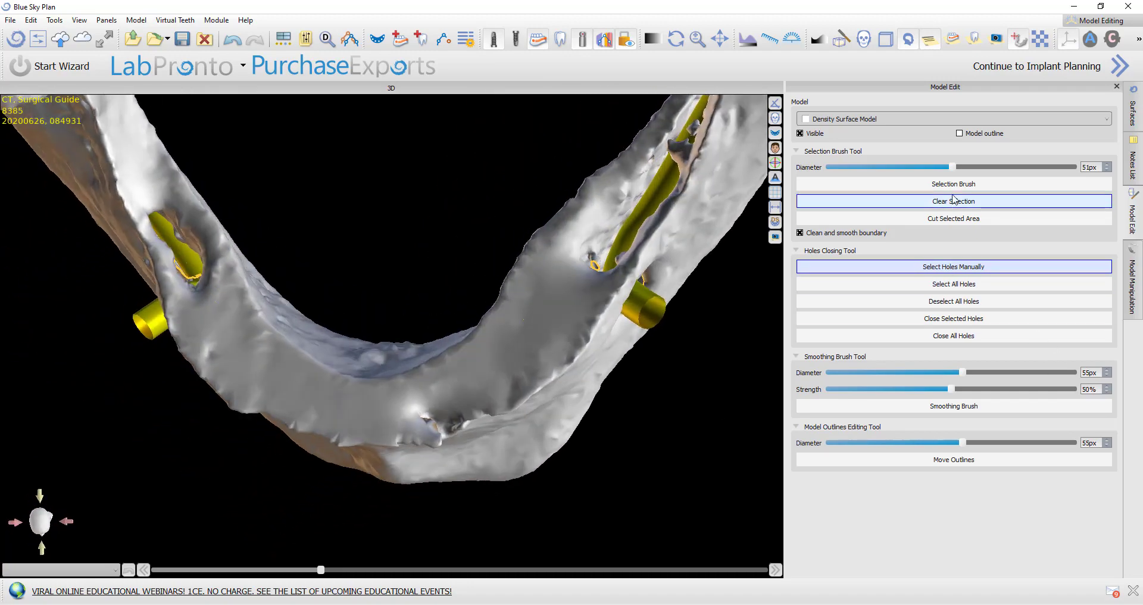
# Paint and cut out the rough patch near the left pin.
pyautogui.click(953, 184)
pyautogui.moveTo(203, 292)
pyautogui.mouseDown()
pyautogui.moveTo(202, 238)
pyautogui.moveTo(156, 205)
pyautogui.moveTo(153, 230)
pyautogui.moveTo(185, 291)
pyautogui.moveTo(147, 223)
pyautogui.moveTo(150, 201)
pyautogui.moveTo(161, 238)
pyautogui.mouseUp()
pyautogui.moveTo(223, 307)
pyautogui.mouseDown(button='right')
pyautogui.moveTo(294, 254)
pyautogui.moveTo(200, 257)
pyautogui.mouseUp(button='right')
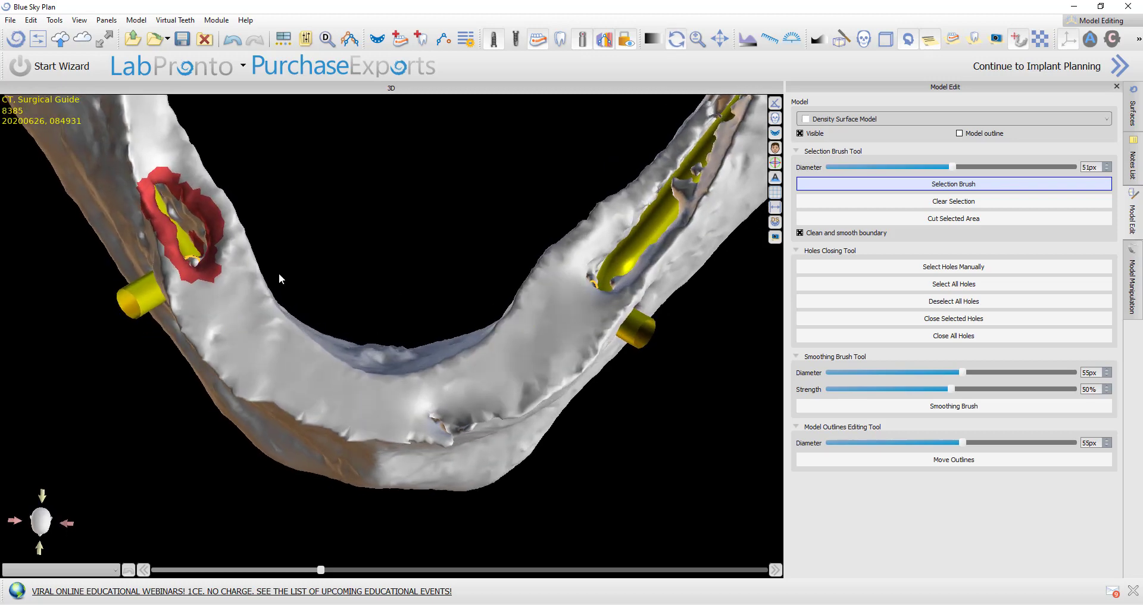
pyautogui.click(958, 220)
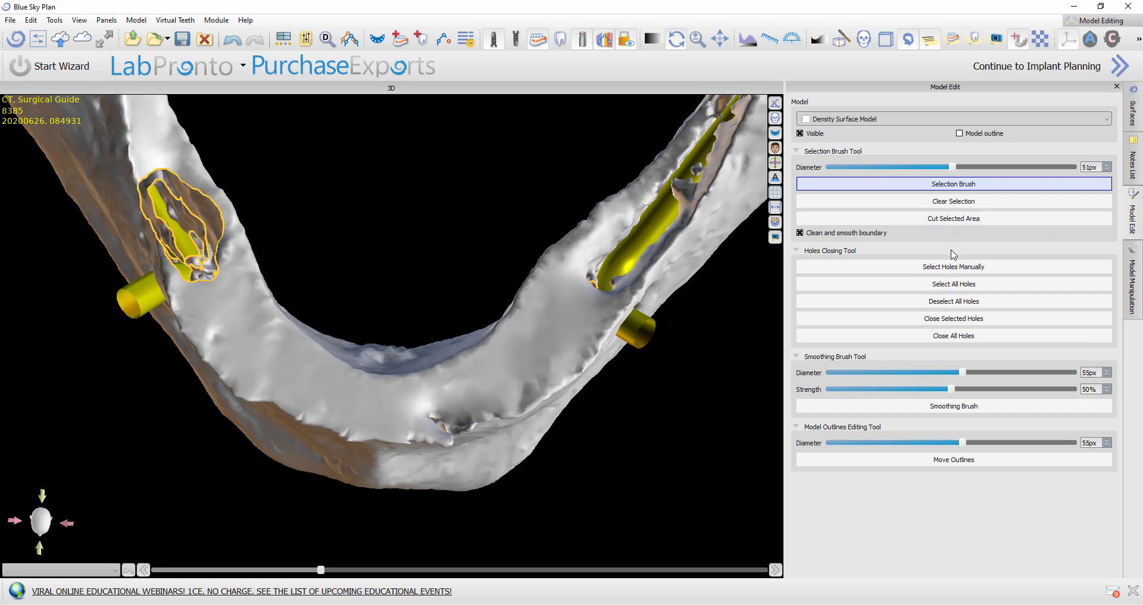
# Close the hole left by the cut near the left pin.
pyautogui.click(950, 272)
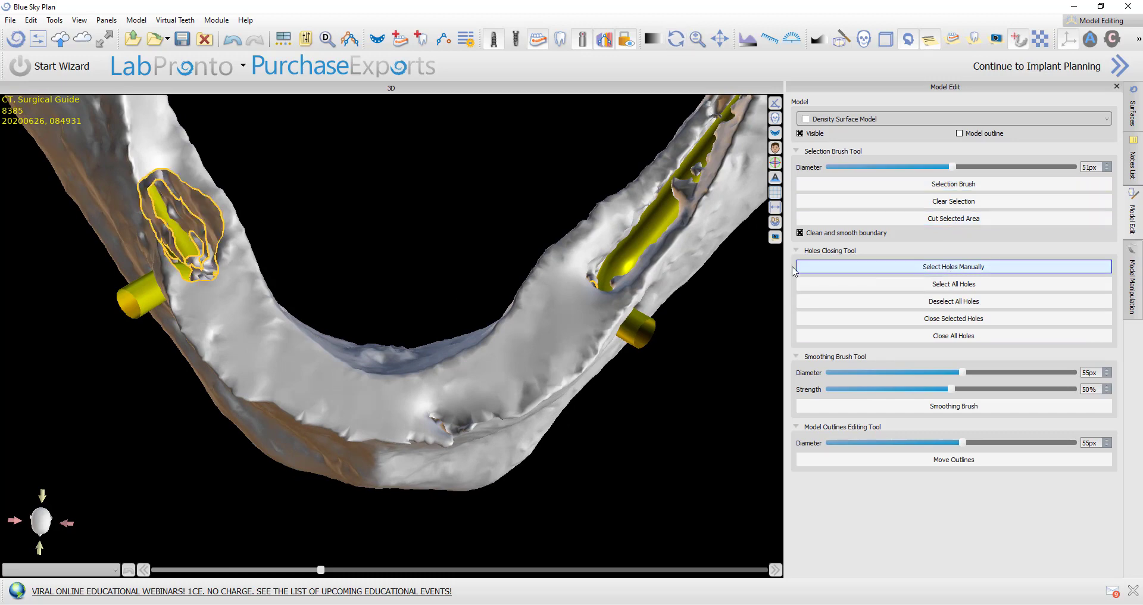
pyautogui.click(218, 270)
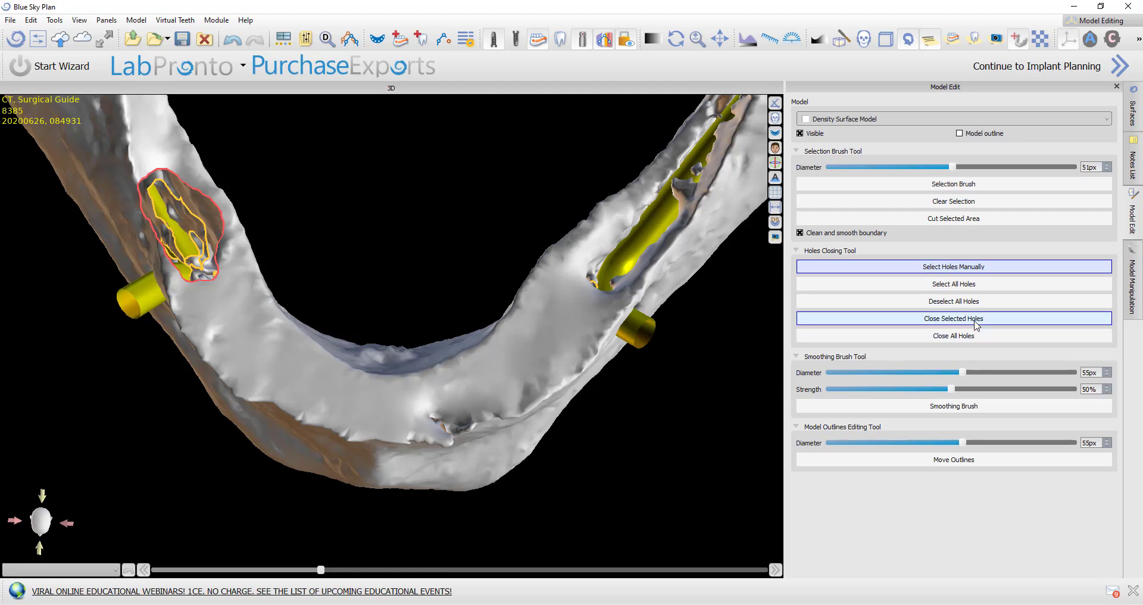
pyautogui.click(976, 321)
pyautogui.moveTo(587, 491)
pyautogui.mouseDown()
pyautogui.moveTo(607, 357)
pyautogui.moveTo(595, 349)
pyautogui.mouseUp()
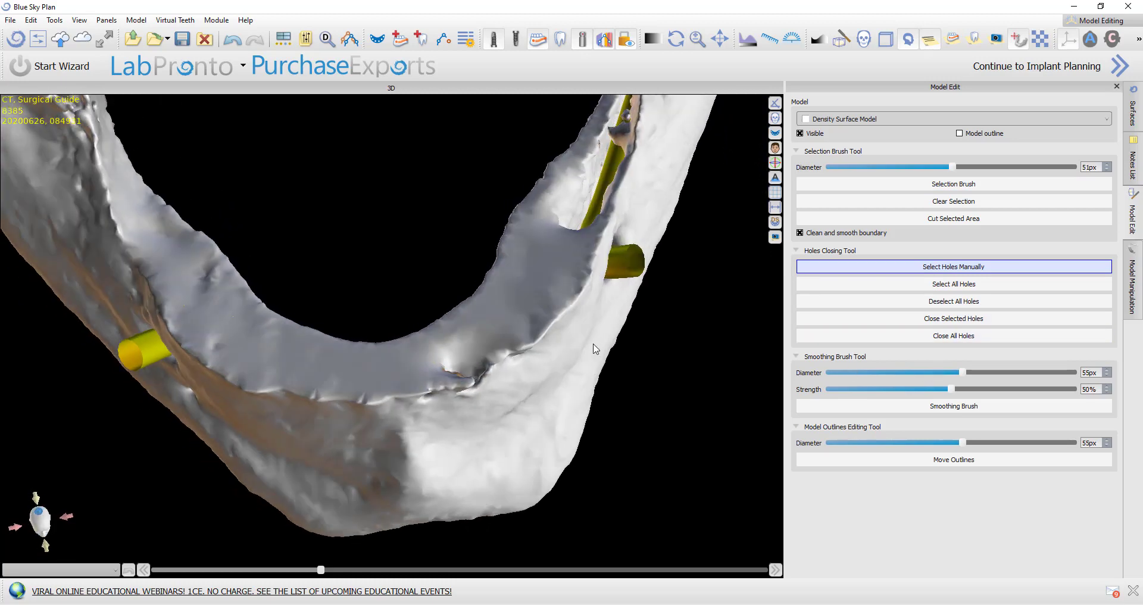
pyautogui.click(1134, 116)
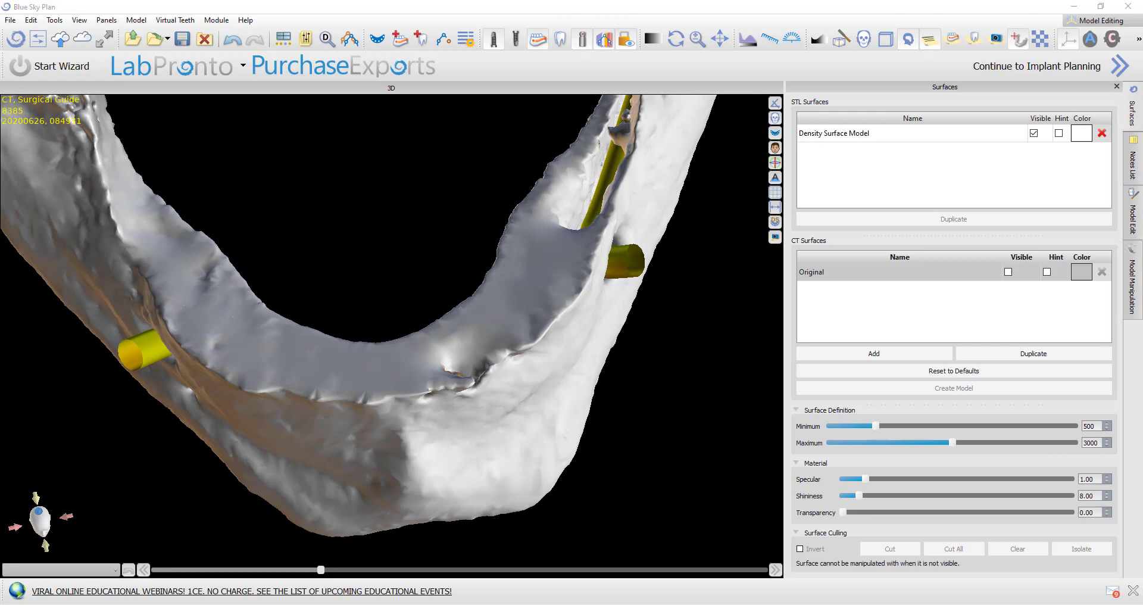
# Show guide sleeves on all four implants and view the whole arch with surgical guide tools.
pyautogui.click(1036, 66)
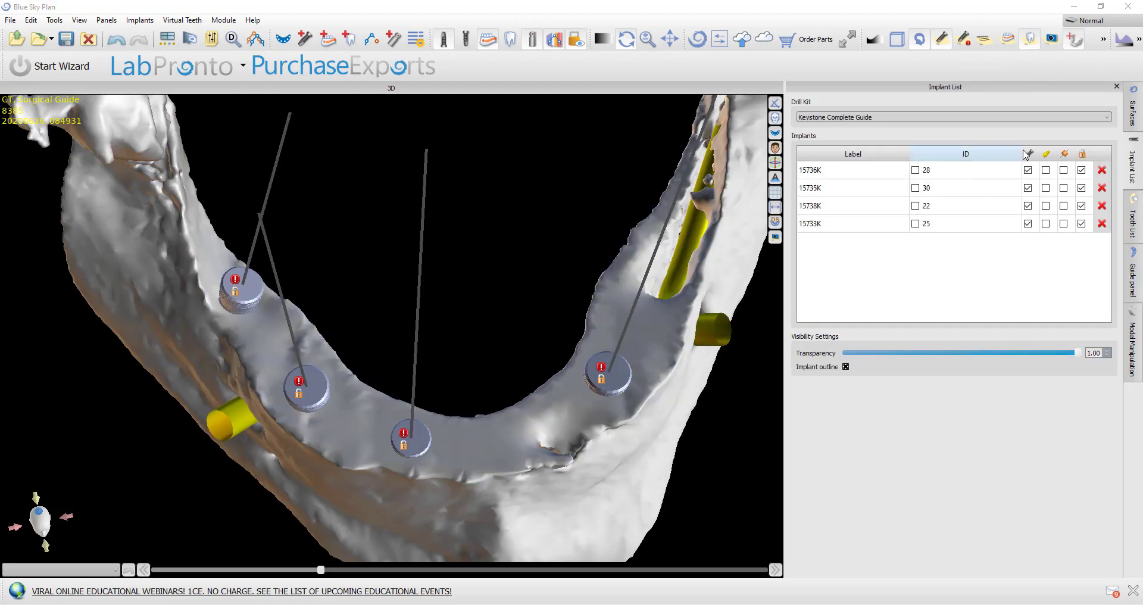
pyautogui.click(1065, 159)
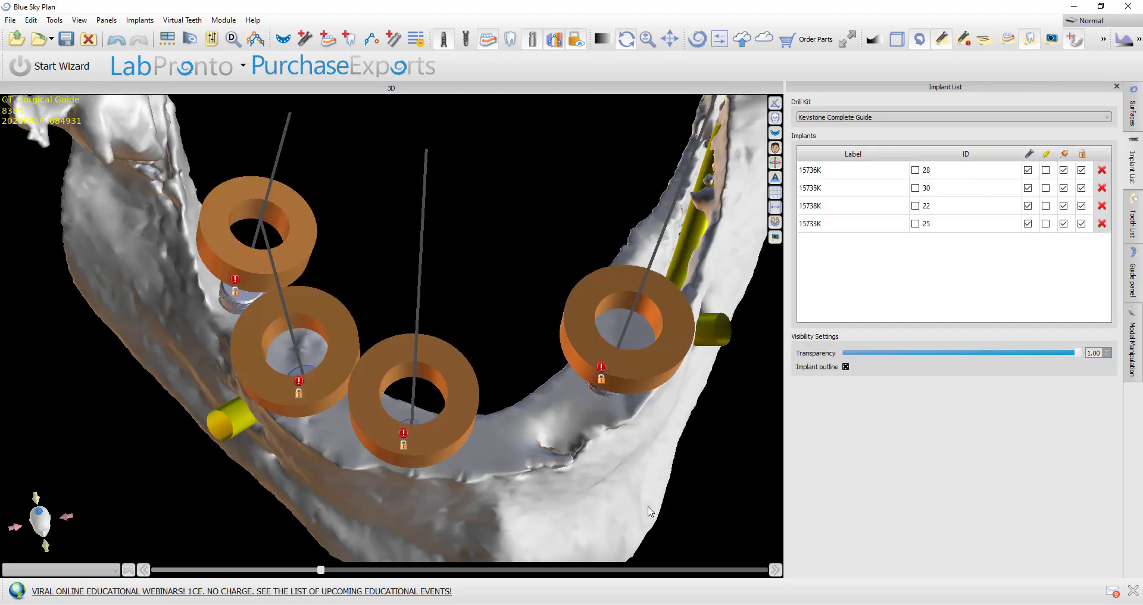
pyautogui.scroll(-5, 566, 488)
pyautogui.moveTo(505, 473); pyautogui.dragTo(470, 342)
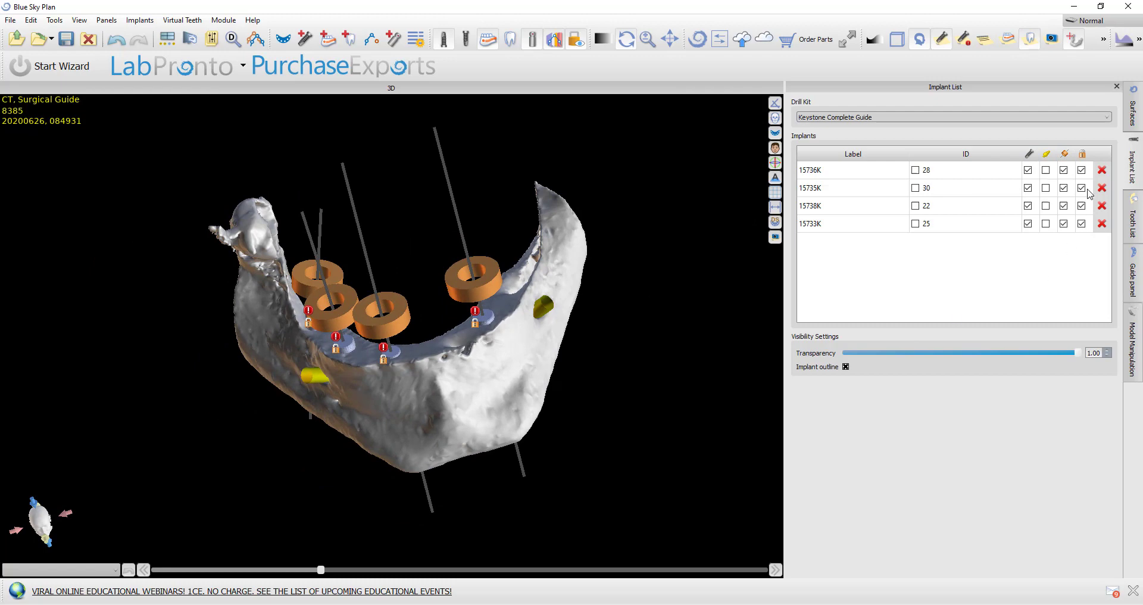
pyautogui.click(1133, 107)
pyautogui.click(1133, 277)
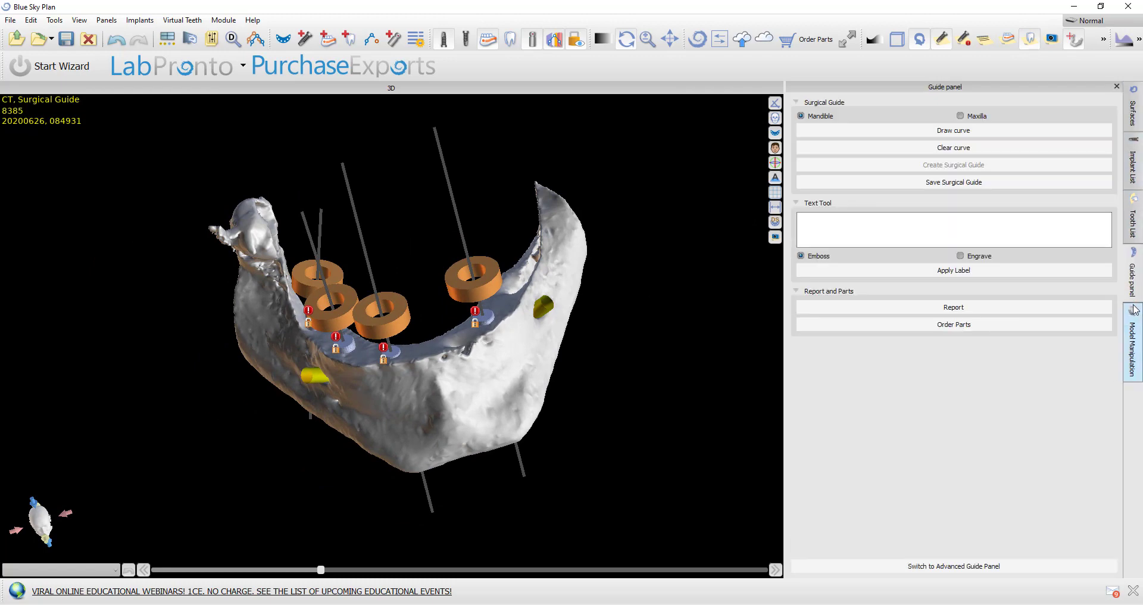
# Draw the guide outline curve with points along the arch around the four implants.
pyautogui.moveTo(669, 388)
pyautogui.mouseDown()
pyautogui.moveTo(582, 383)
pyautogui.moveTo(513, 312)
pyautogui.mouseUp()
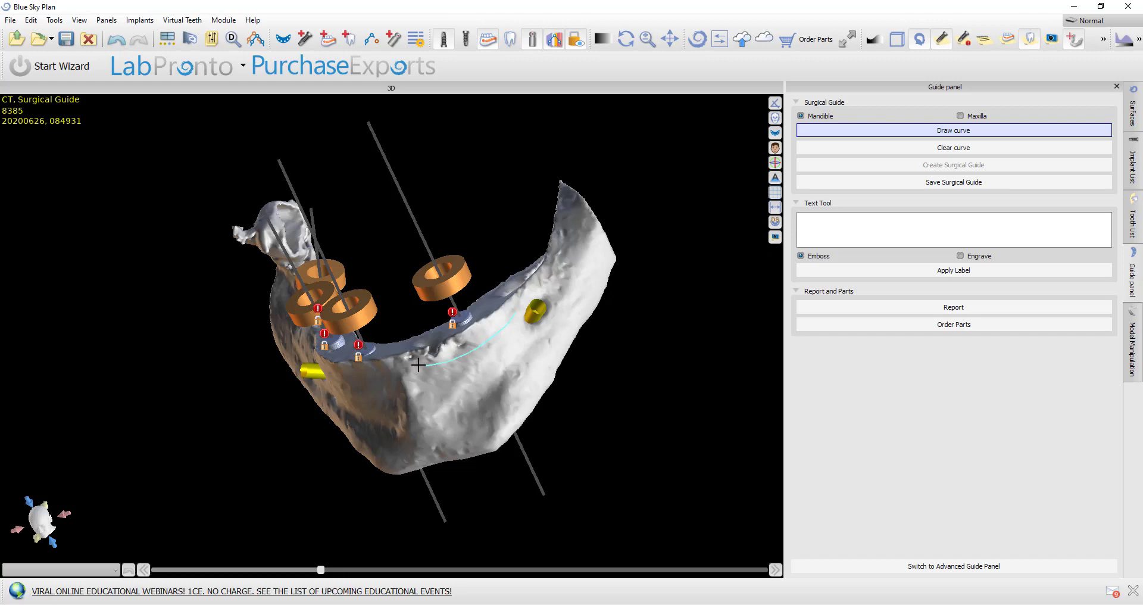
pyautogui.click(334, 370)
pyautogui.moveTo(258, 395); pyautogui.dragTo(424, 360)
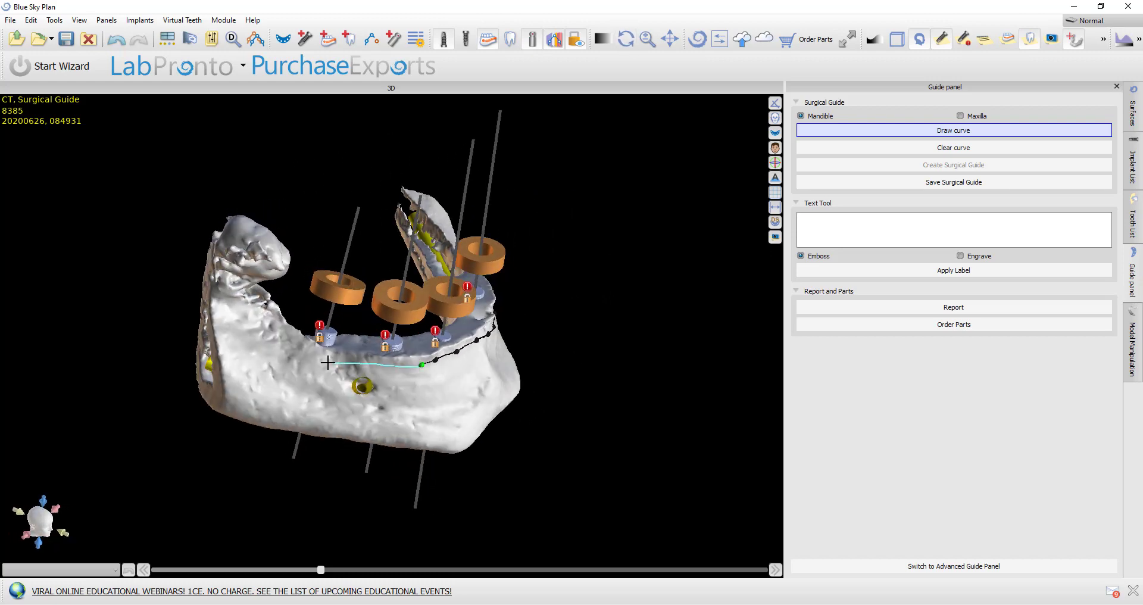
pyautogui.click(307, 344)
pyautogui.moveTo(297, 303)
pyautogui.mouseDown()
pyautogui.moveTo(409, 505)
pyautogui.moveTo(392, 428)
pyautogui.mouseUp()
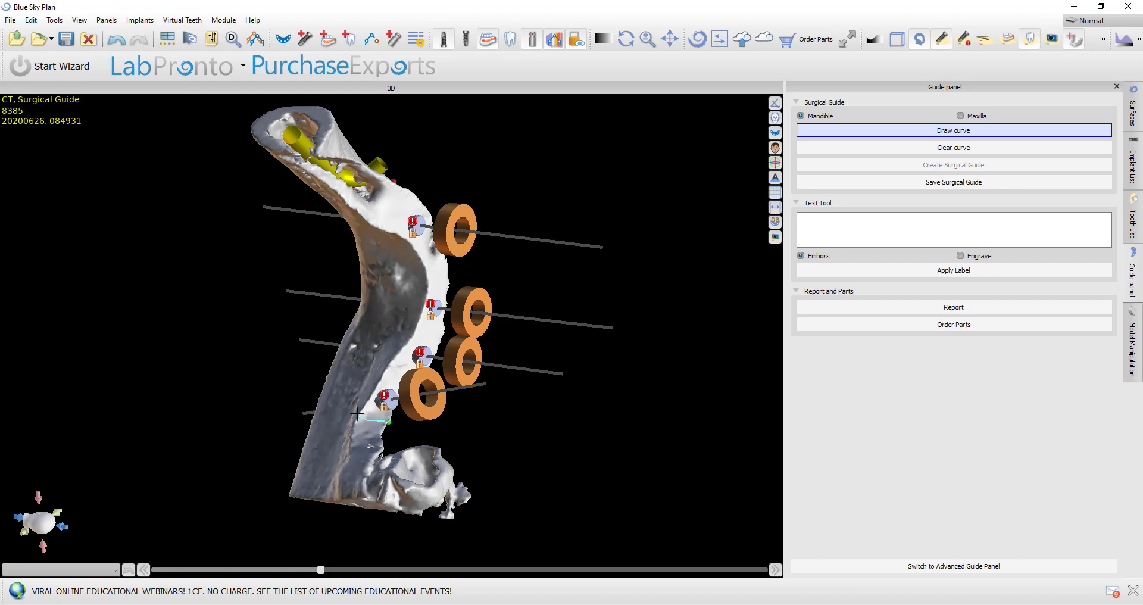
pyautogui.click(362, 396)
pyautogui.moveTo(362, 396); pyautogui.dragTo(483, 492)
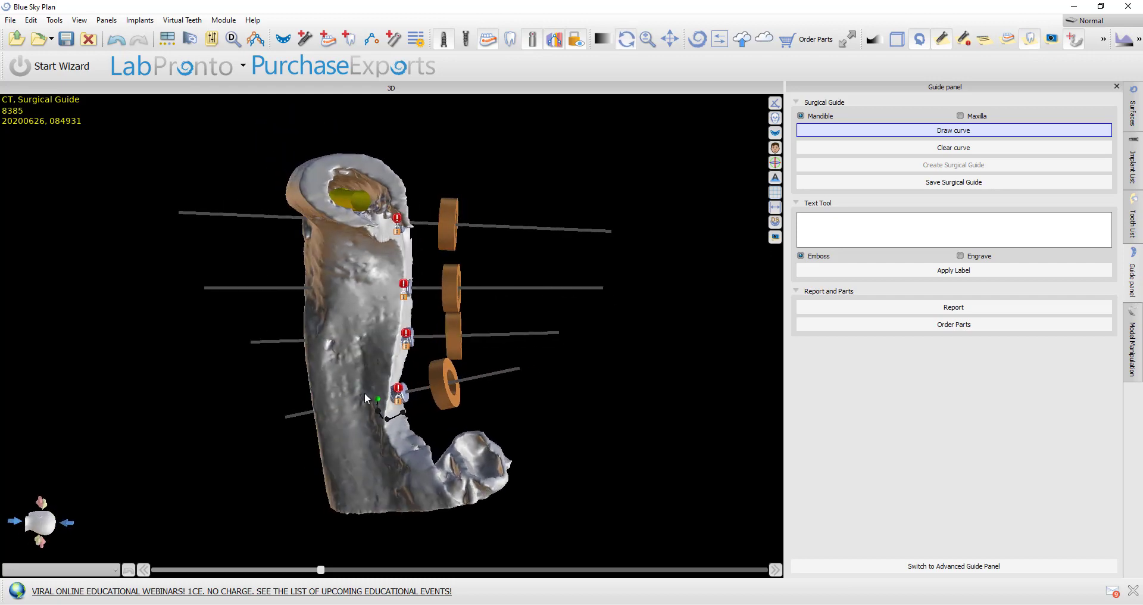
pyautogui.moveTo(366, 398); pyautogui.dragTo(382, 388)
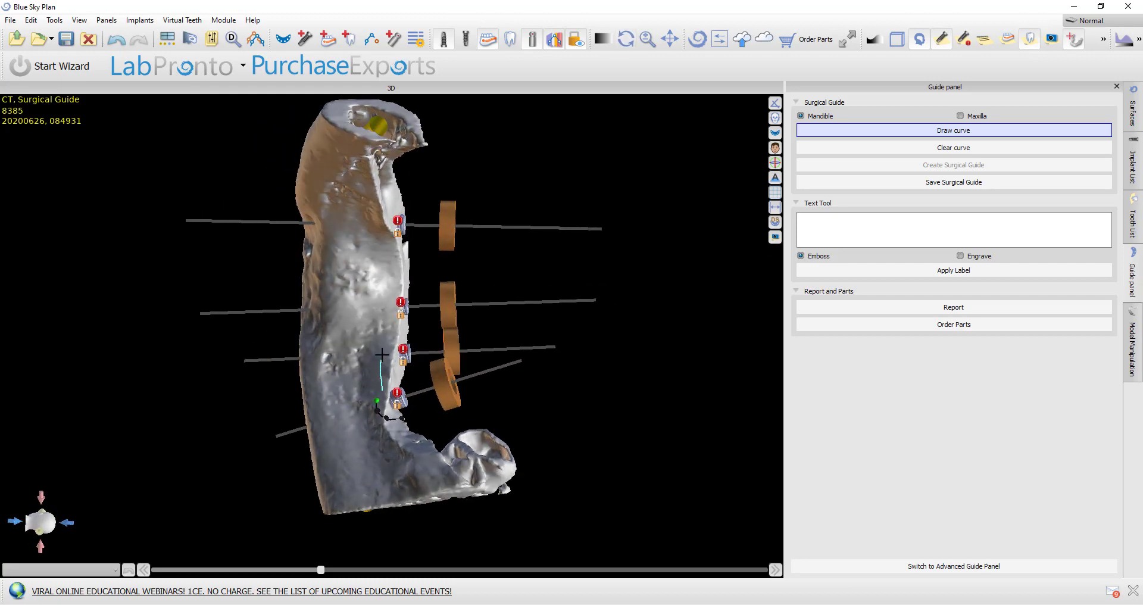
pyautogui.click(378, 208)
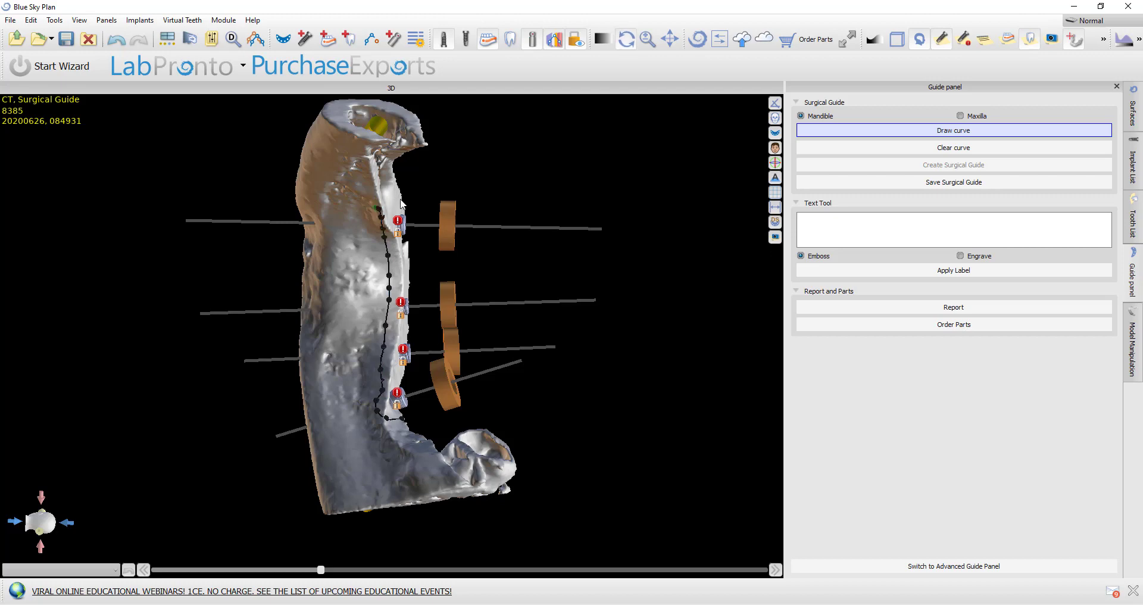
pyautogui.moveTo(378, 208)
pyautogui.mouseDown()
pyautogui.moveTo(475, 119)
pyautogui.moveTo(316, 253)
pyautogui.mouseUp()
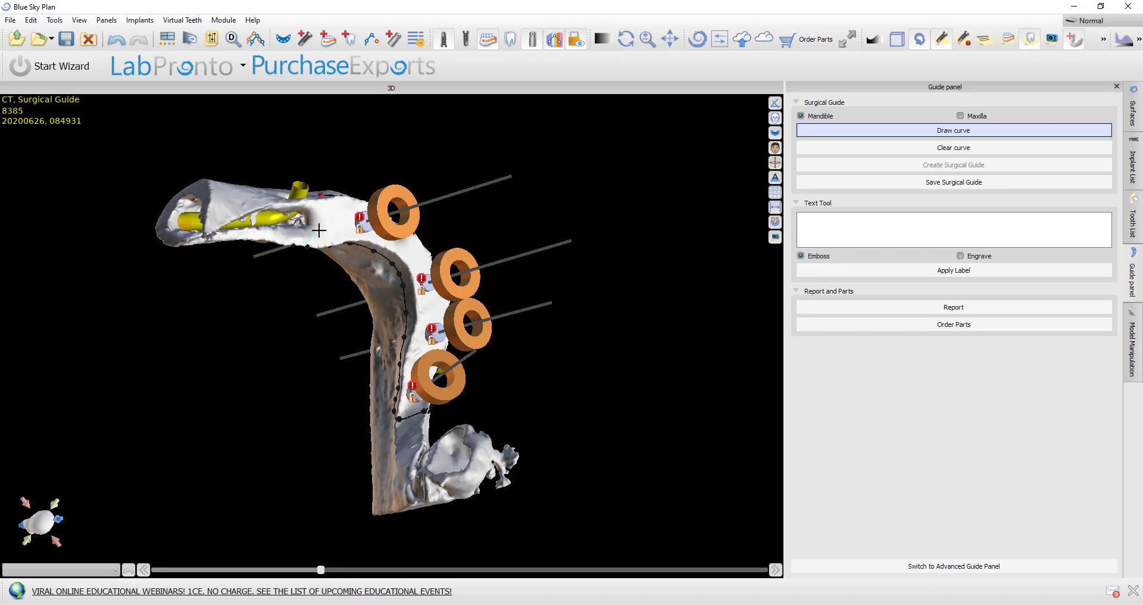
pyautogui.moveTo(322, 196)
pyautogui.mouseDown()
pyautogui.moveTo(358, 416)
pyautogui.moveTo(383, 477)
pyautogui.moveTo(370, 543)
pyautogui.moveTo(510, 366)
pyautogui.moveTo(533, 470)
pyautogui.moveTo(675, 494)
pyautogui.moveTo(507, 559)
pyautogui.moveTo(333, 573)
pyautogui.mouseUp()
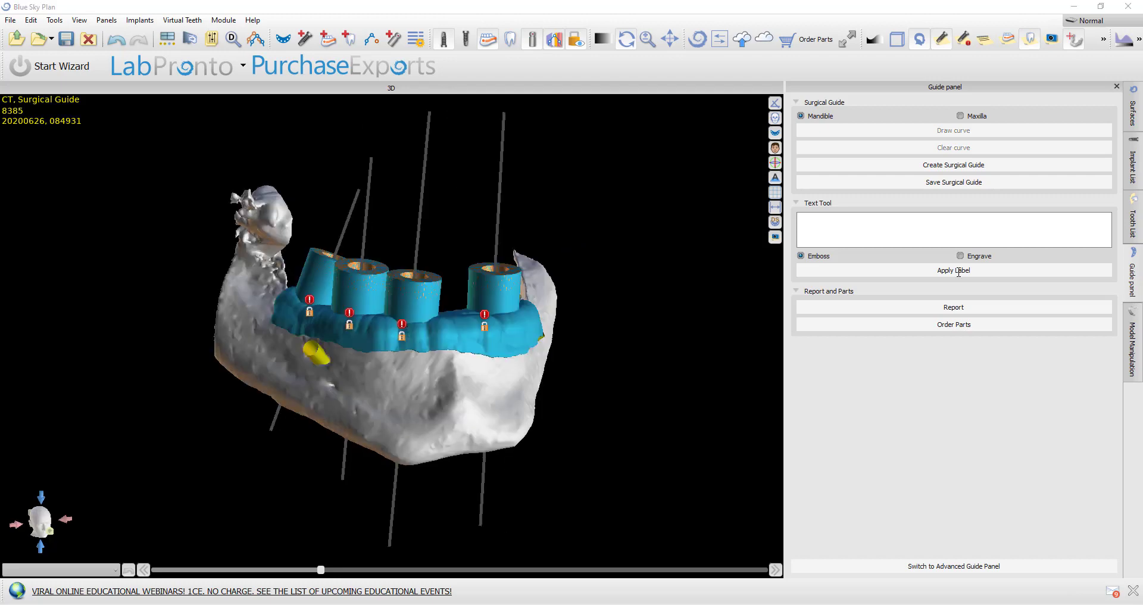
# Orbit the model to inspect the blue surgical guide and its four guide tubes.
pyautogui.moveTo(672, 369)
pyautogui.mouseDown()
pyautogui.moveTo(462, 300)
pyautogui.moveTo(437, 433)
pyautogui.moveTo(498, 535)
pyautogui.moveTo(430, 505)
pyautogui.moveTo(377, 446)
pyautogui.mouseUp()
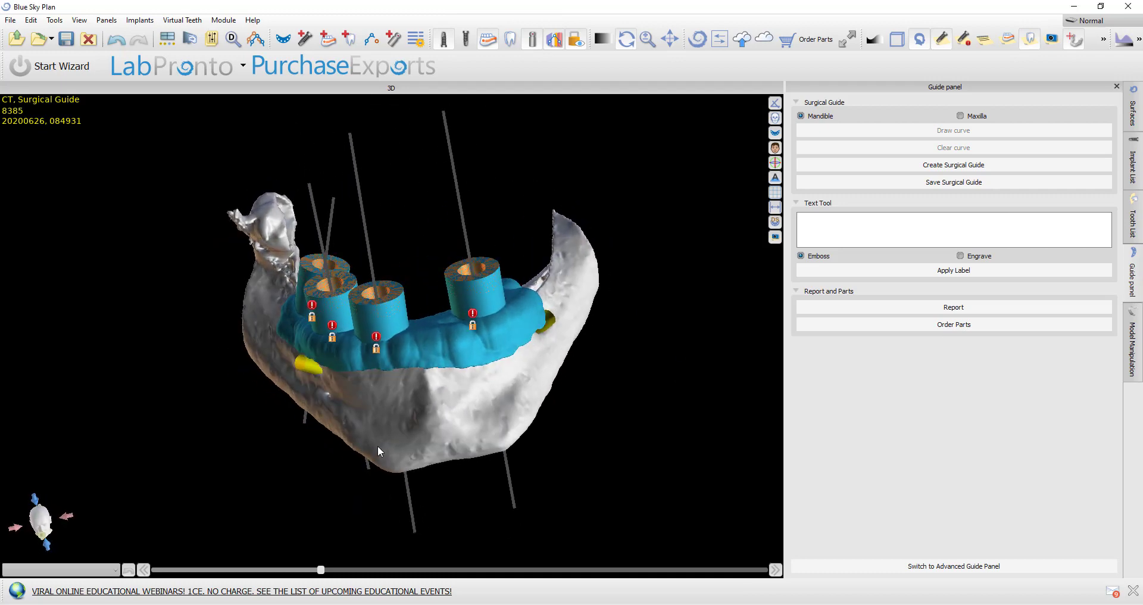